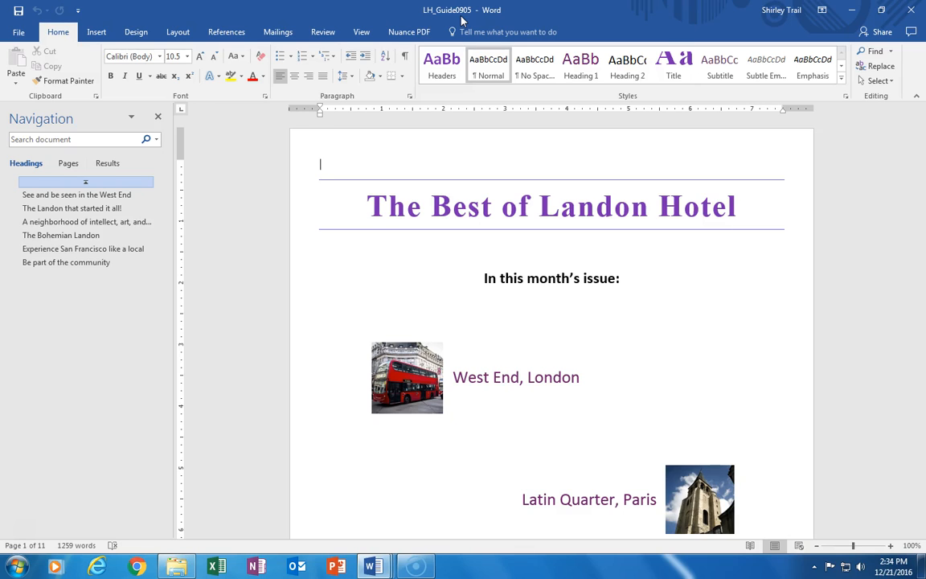
# Select the red bus picture beside the "West End, London" heading and display its picture formatting tools
pyautogui.click(443, 131)
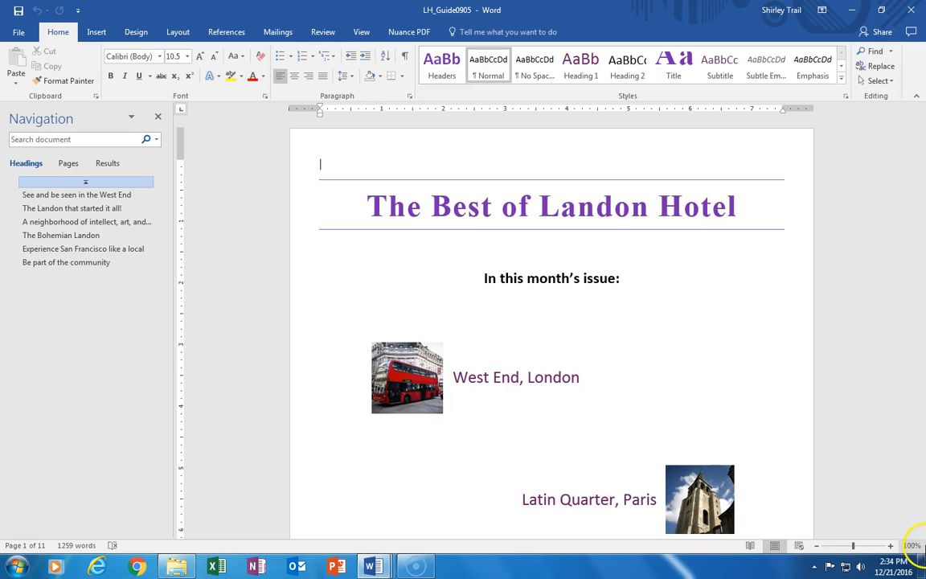
pyautogui.click(921, 532)
pyautogui.click(921, 532)
pyautogui.click(921, 532)
pyautogui.click(920, 533)
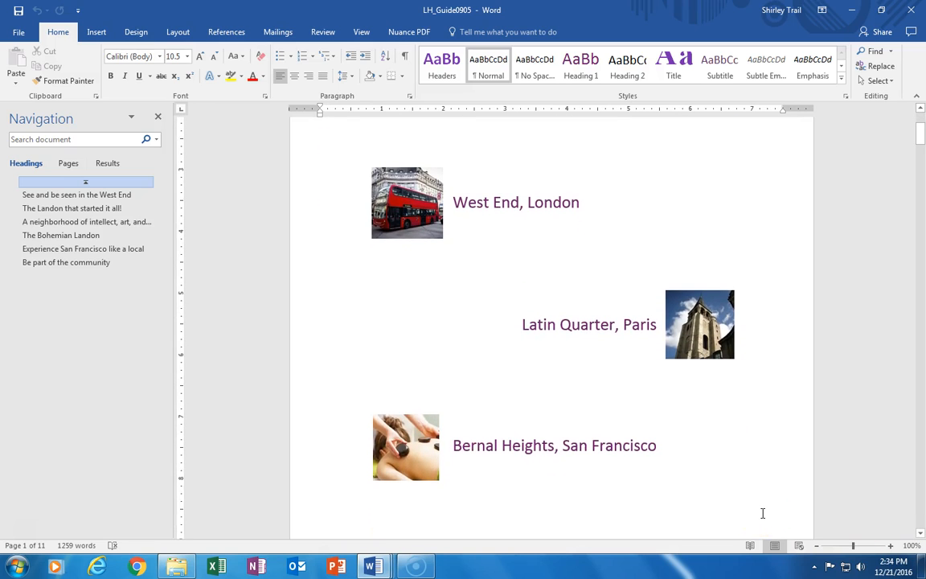
pyautogui.click(406, 448)
pyautogui.click(419, 231)
pyautogui.click(412, 210)
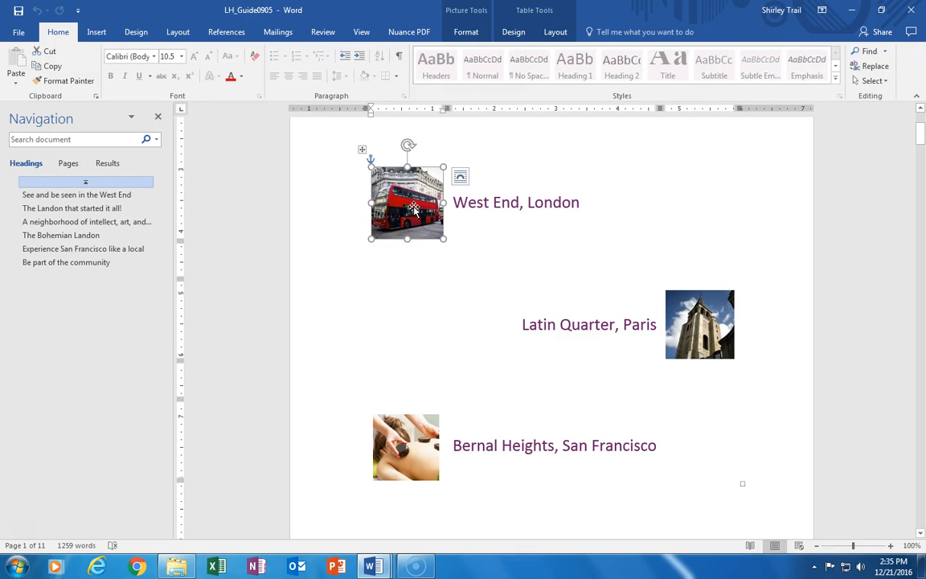
pyautogui.click(415, 210)
pyautogui.click(465, 32)
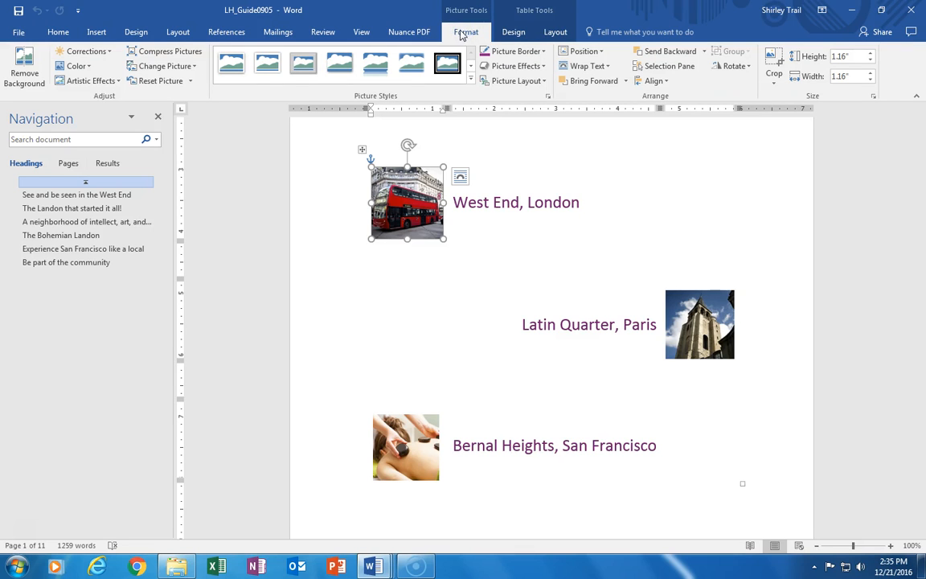
# Preview picture styles such as Simple Frame, White, Metal Frame and Double Frame, Black on the bus picture
pyautogui.click(226, 68)
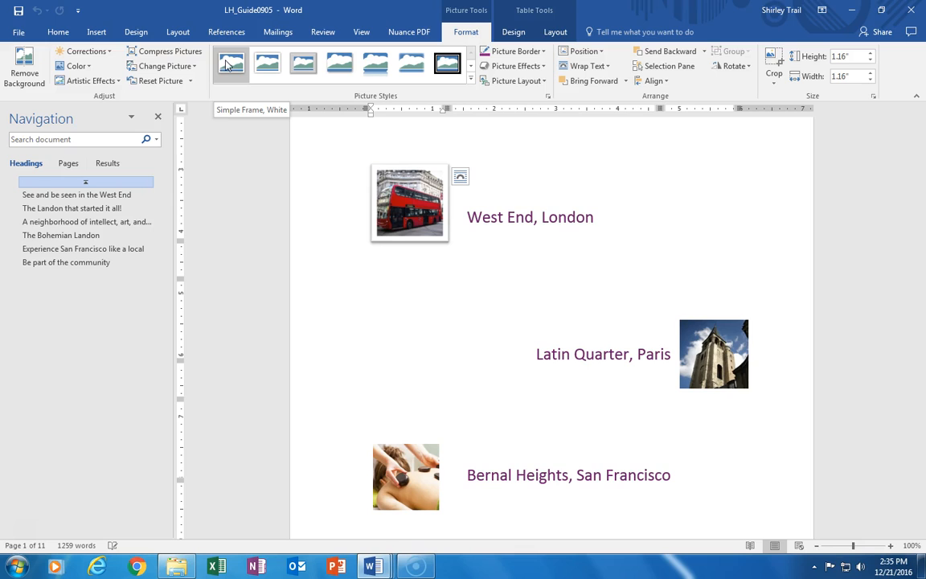
pyautogui.click(269, 69)
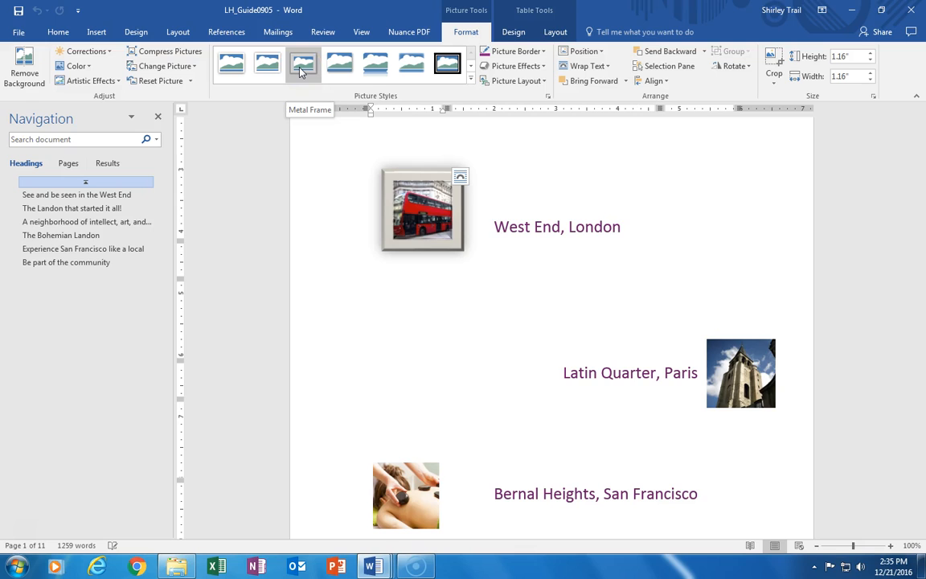
pyautogui.click(303, 65)
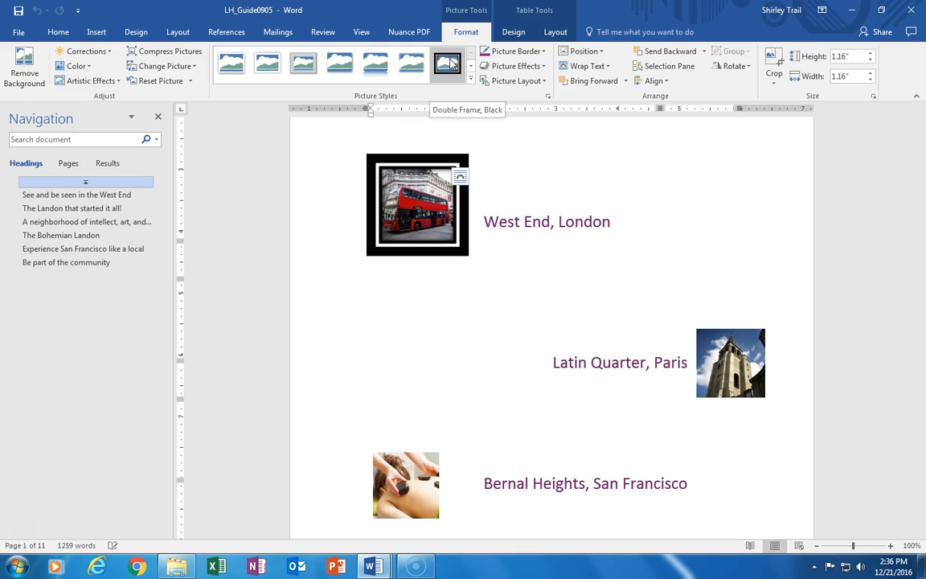
pyautogui.click(450, 63)
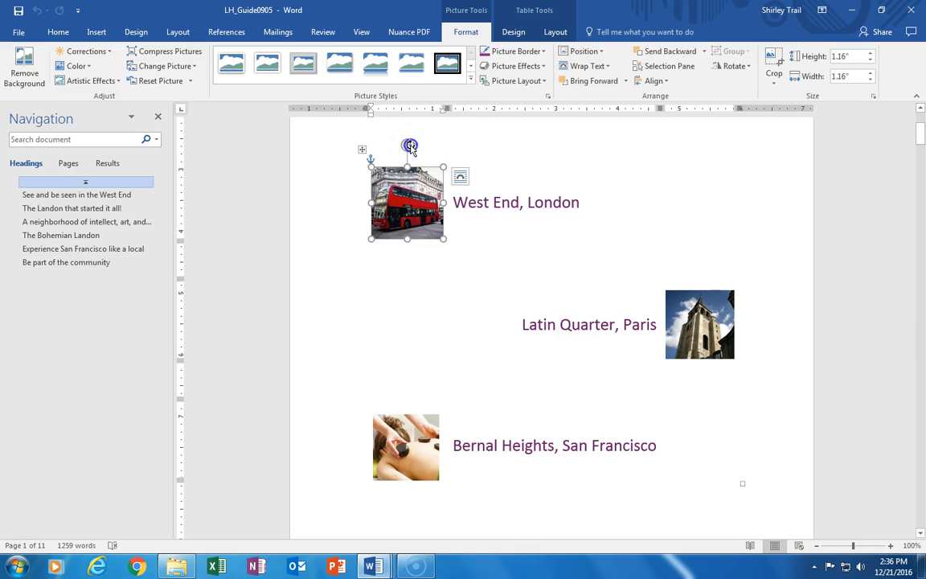
# Try rotating the bus picture slightly clockwise by hand and undo the rotation
pyautogui.click(408, 145)
pyautogui.moveTo(408, 144); pyautogui.dragTo(423, 161)
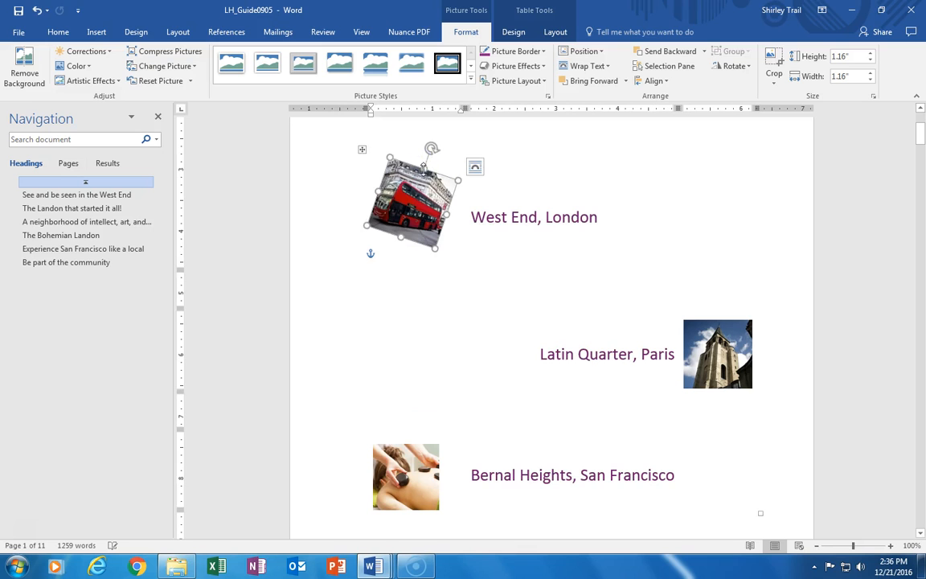
pyautogui.click(37, 11)
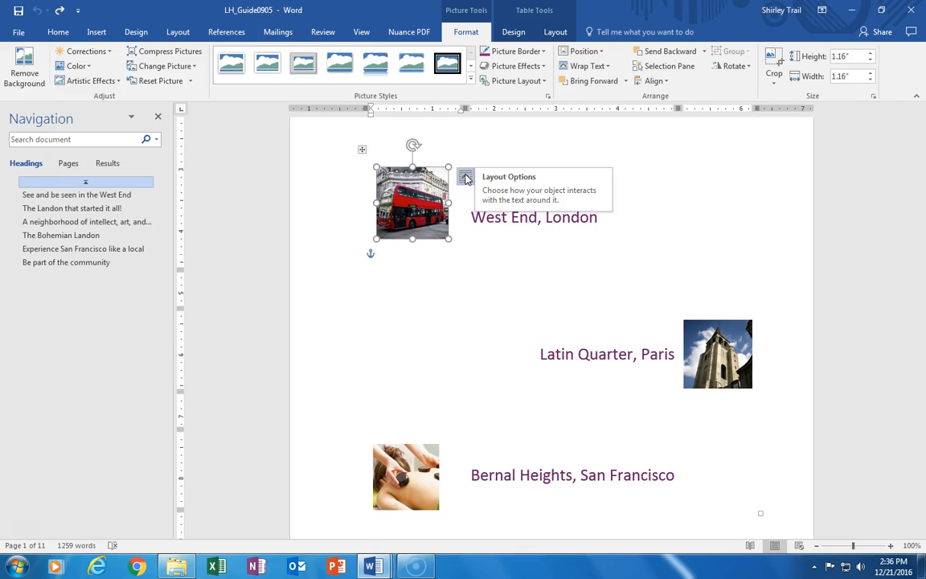
pyautogui.click(473, 176)
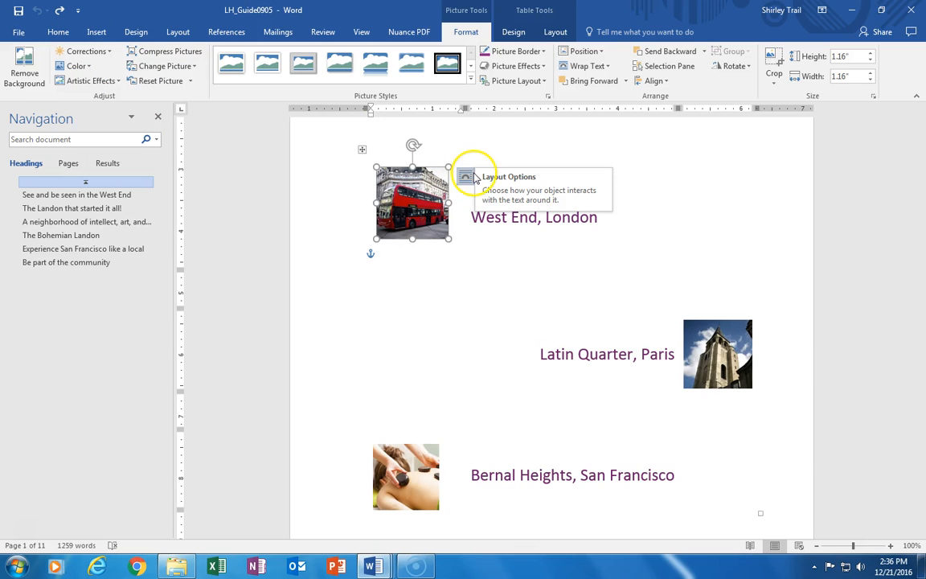
# Try the Rotate Right 90° option on the bus picture and undo it
pyautogui.click(748, 67)
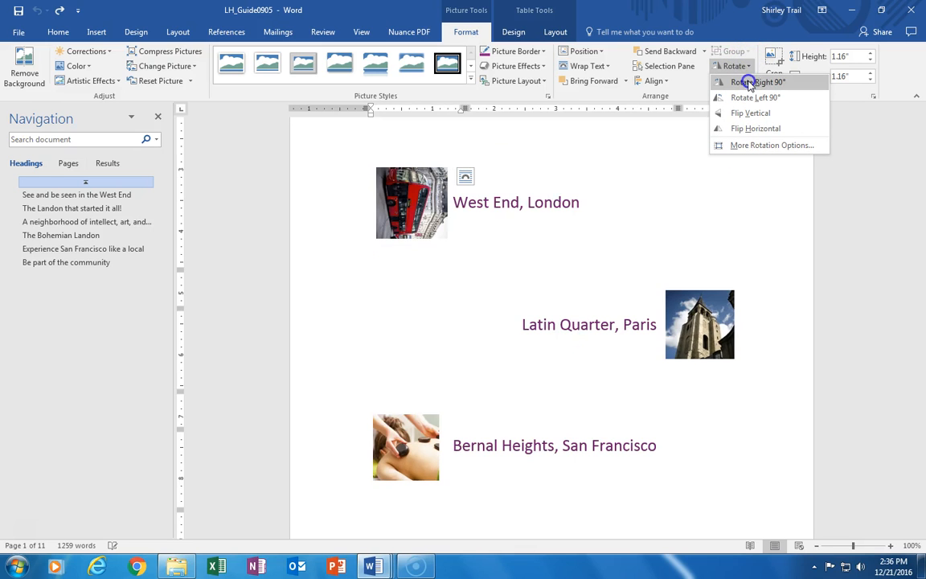
pyautogui.click(749, 83)
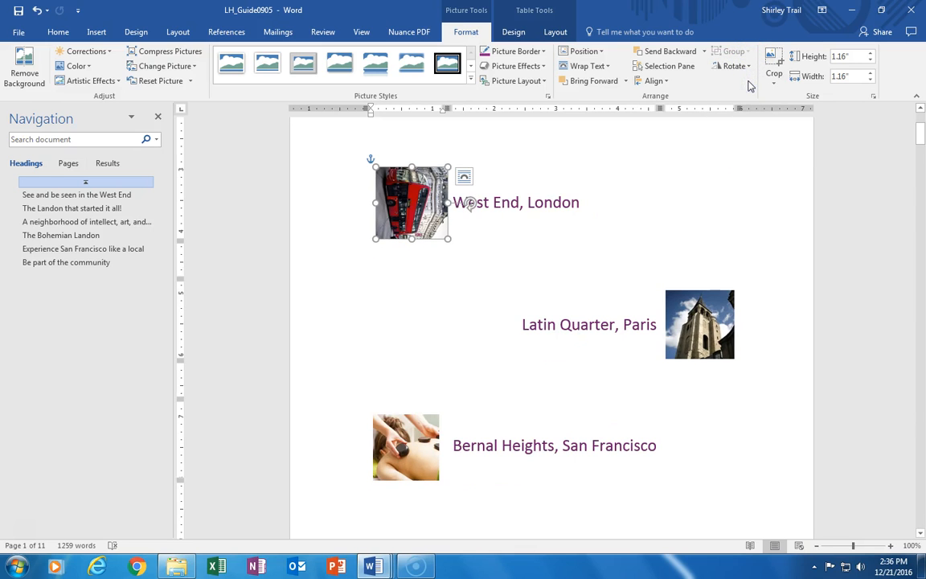
pyautogui.click(36, 11)
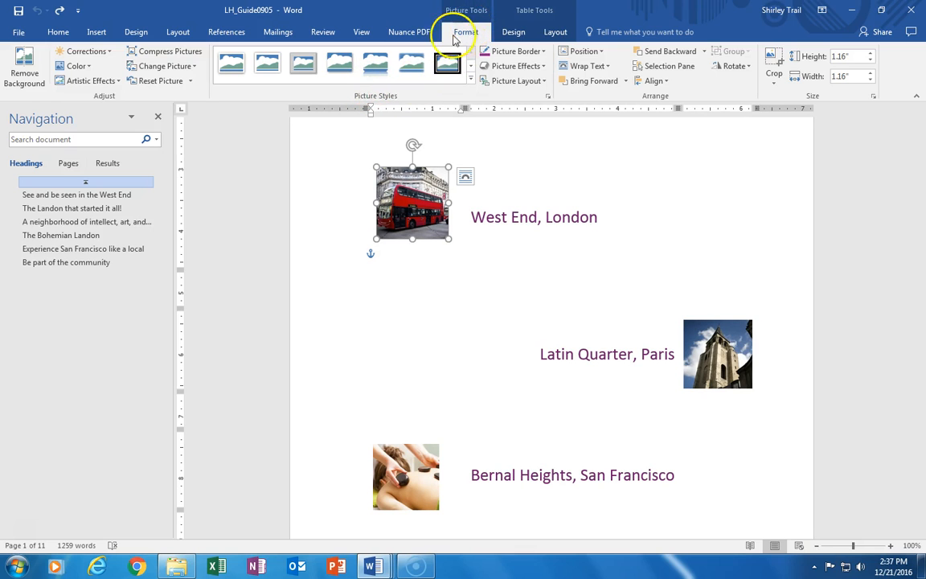
# Apply a red picture border to the bus picture and deselect it
pyautogui.click(543, 52)
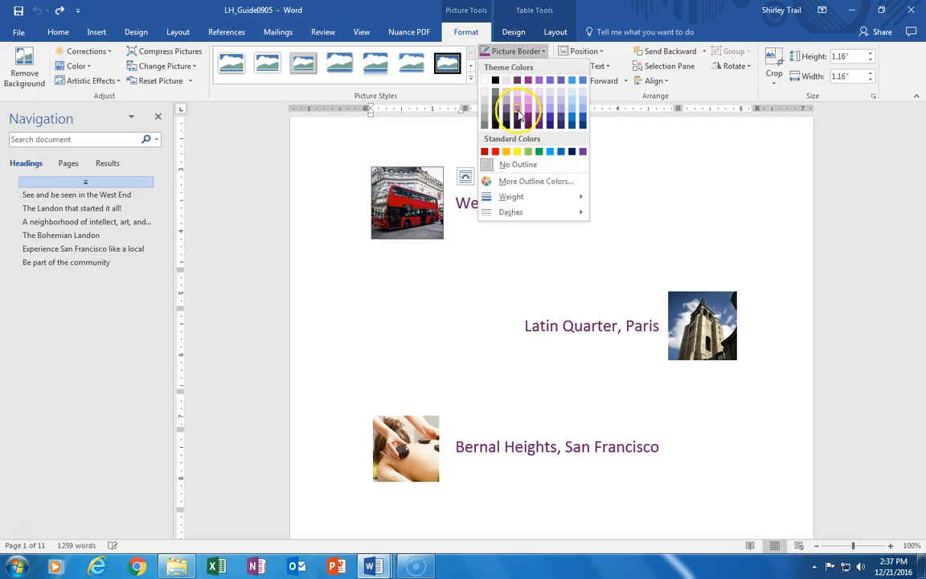
pyautogui.click(495, 151)
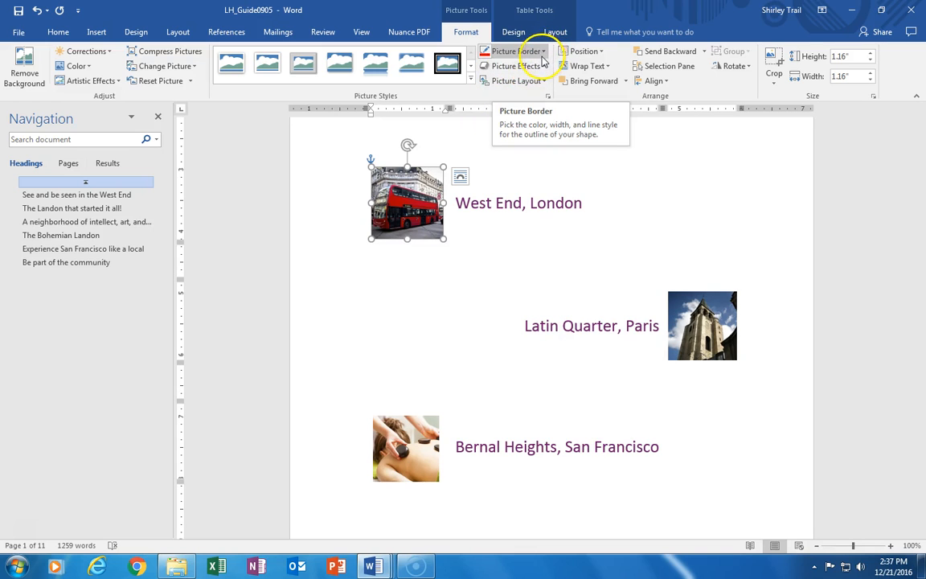
pyautogui.click(477, 242)
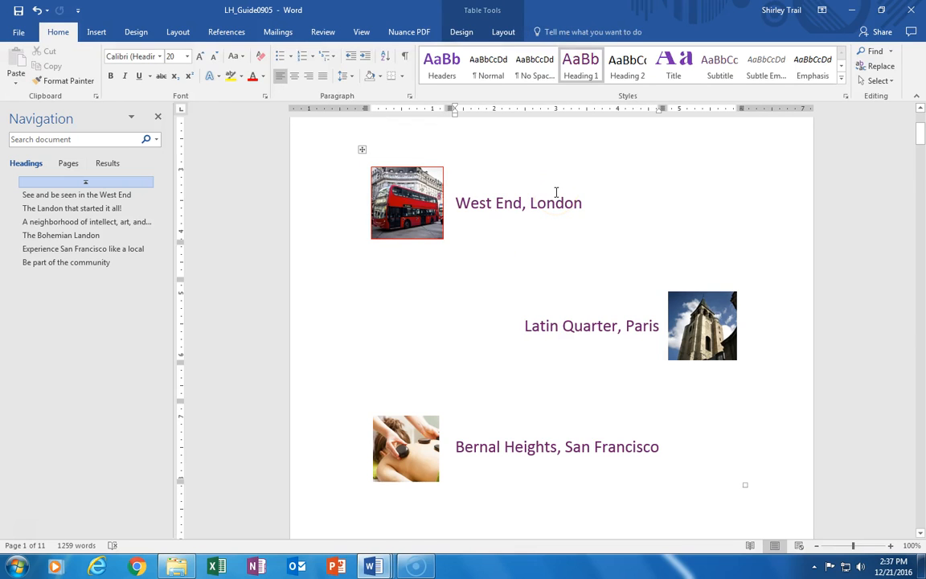
# Remove the red border from the bus picture with the No Outline option
pyautogui.doubleClick(413, 200)
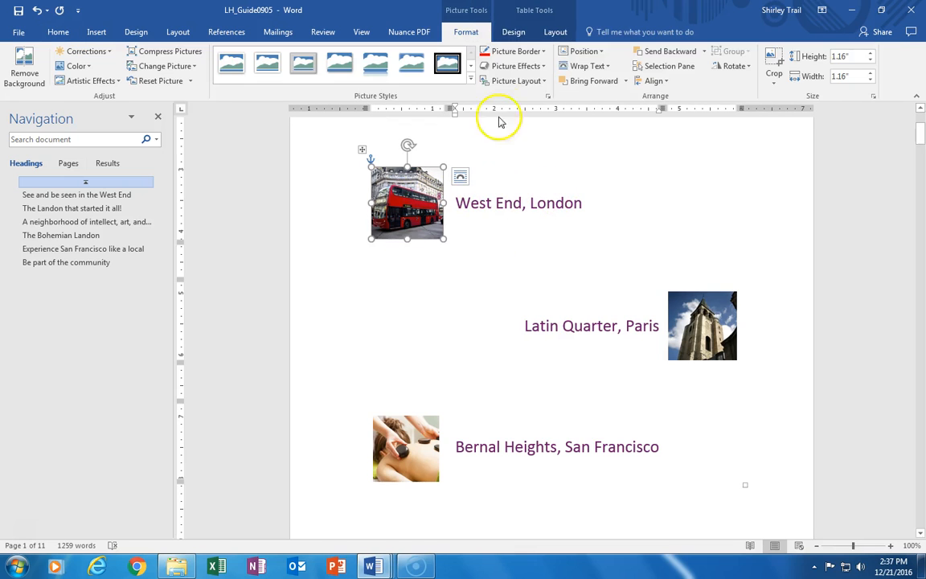
pyautogui.click(532, 52)
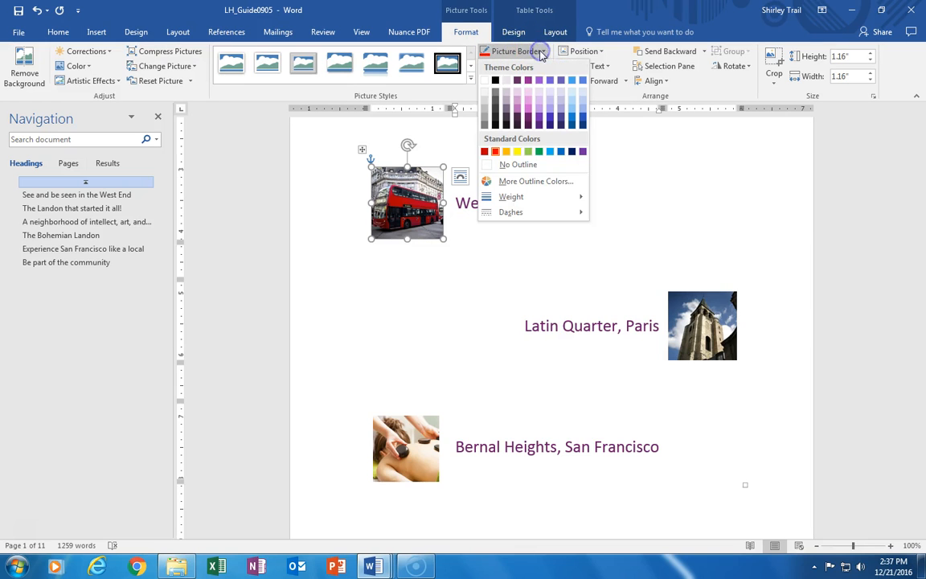
pyautogui.click(498, 165)
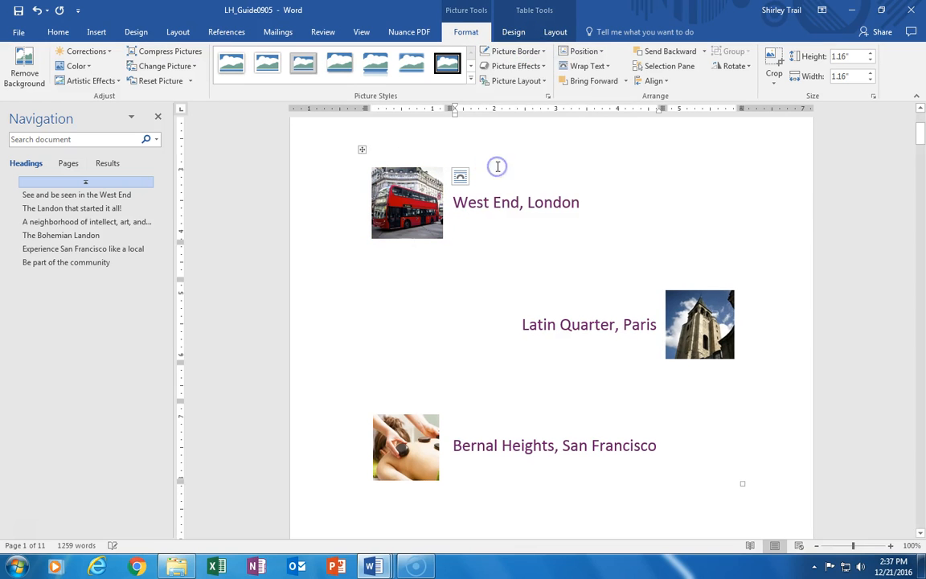
# Preview the preset, shadow, reflection, soft edge, bevel and 3-D rotation effects and the picture layouts on the bus picture
pyautogui.click(543, 67)
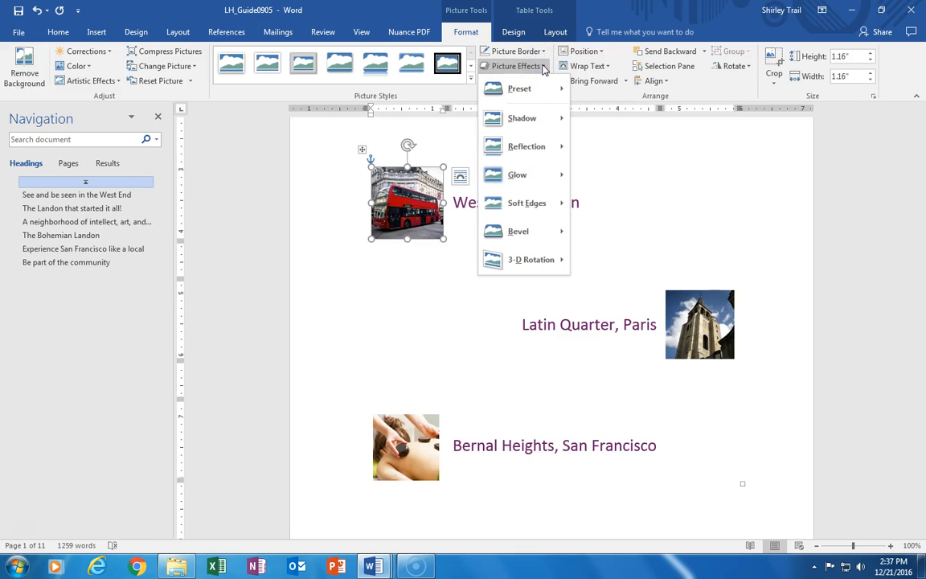
pyautogui.moveTo(527, 94)
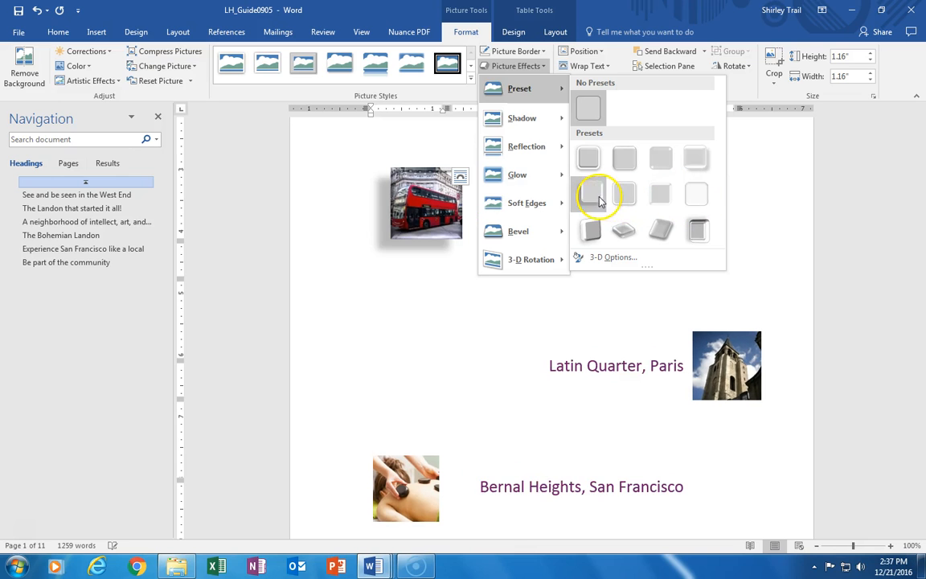
pyautogui.moveTo(529, 120)
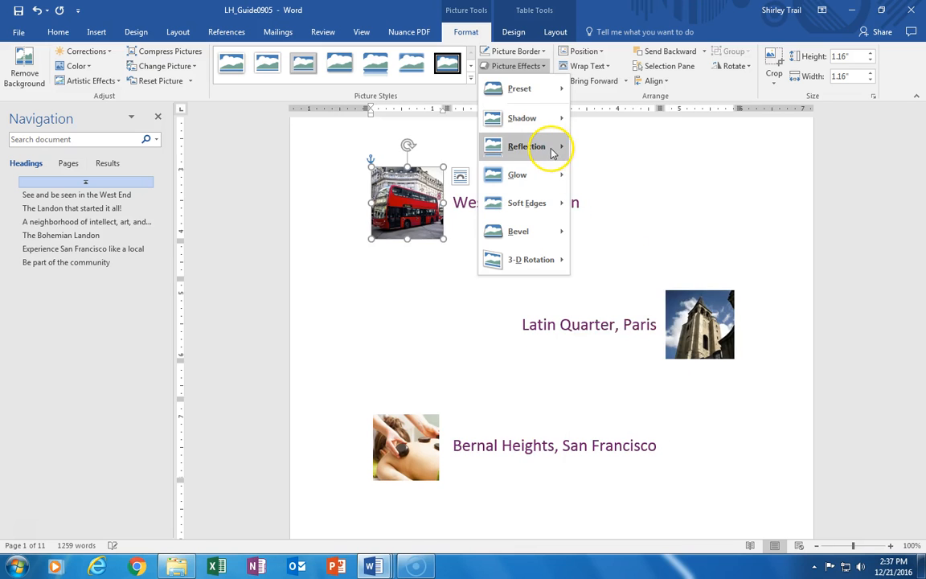
pyautogui.moveTo(553, 149)
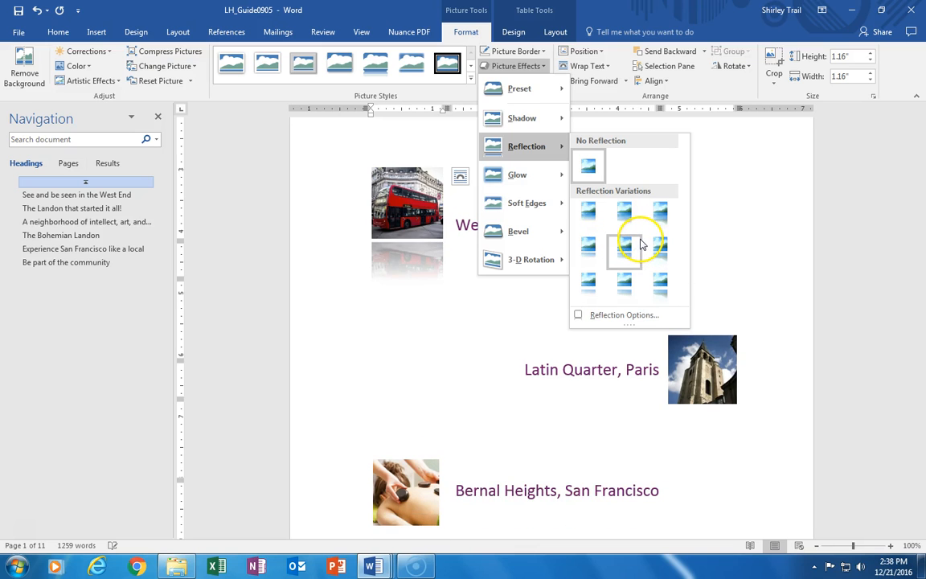
pyautogui.moveTo(546, 205)
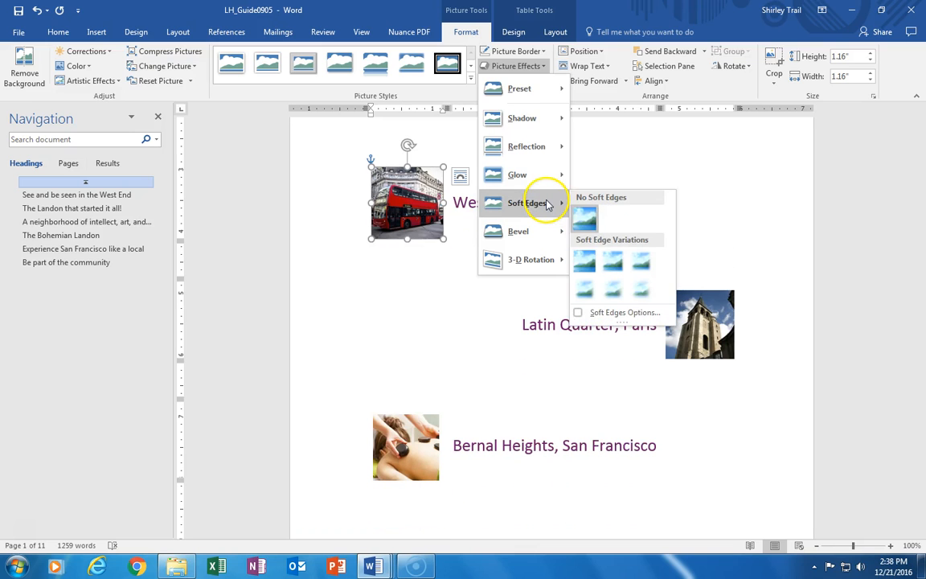
pyautogui.moveTo(568, 243)
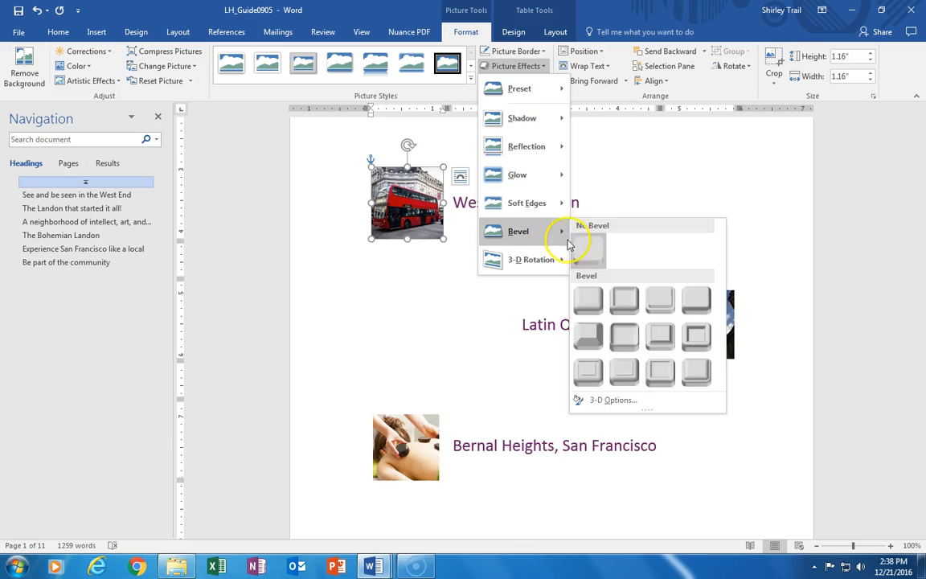
pyautogui.moveTo(560, 265)
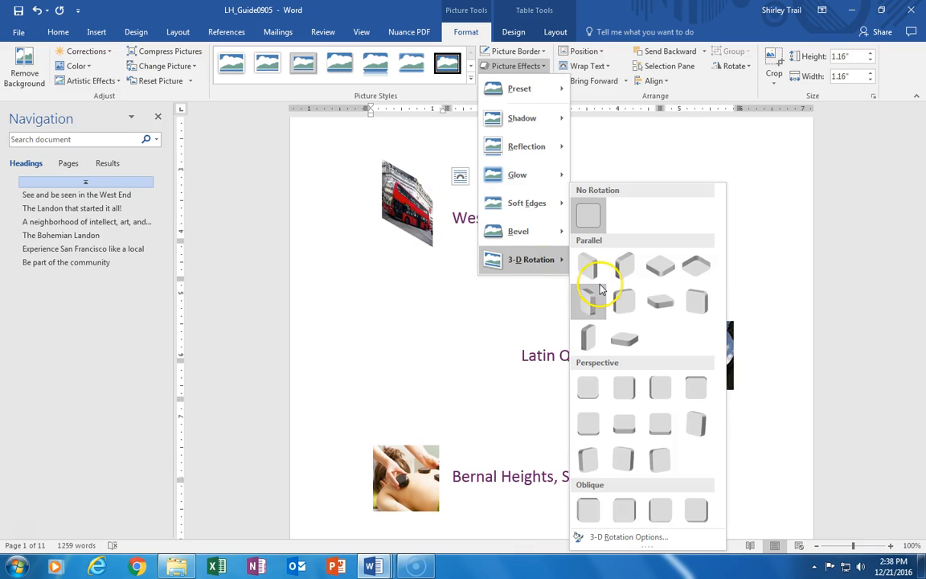
pyautogui.moveTo(531, 233)
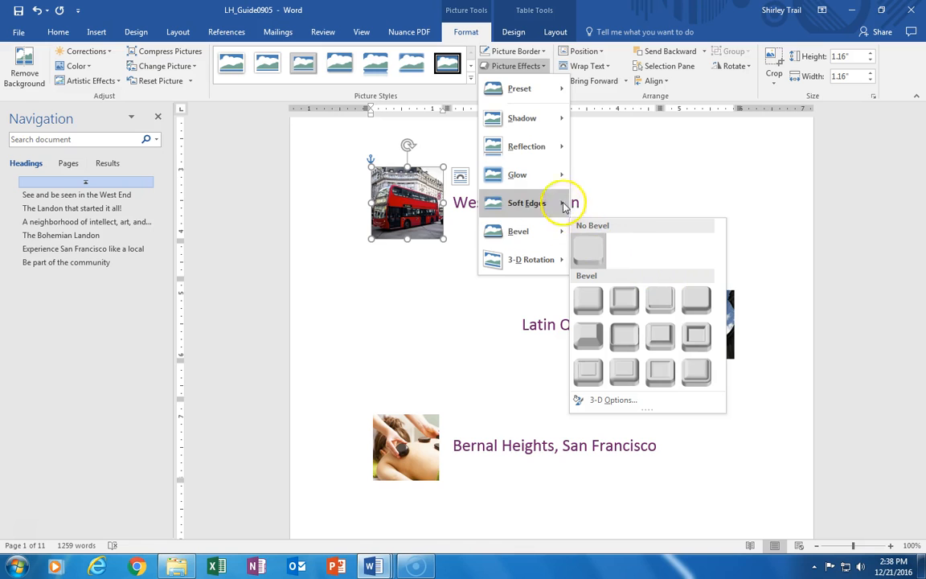
pyautogui.moveTo(563, 123)
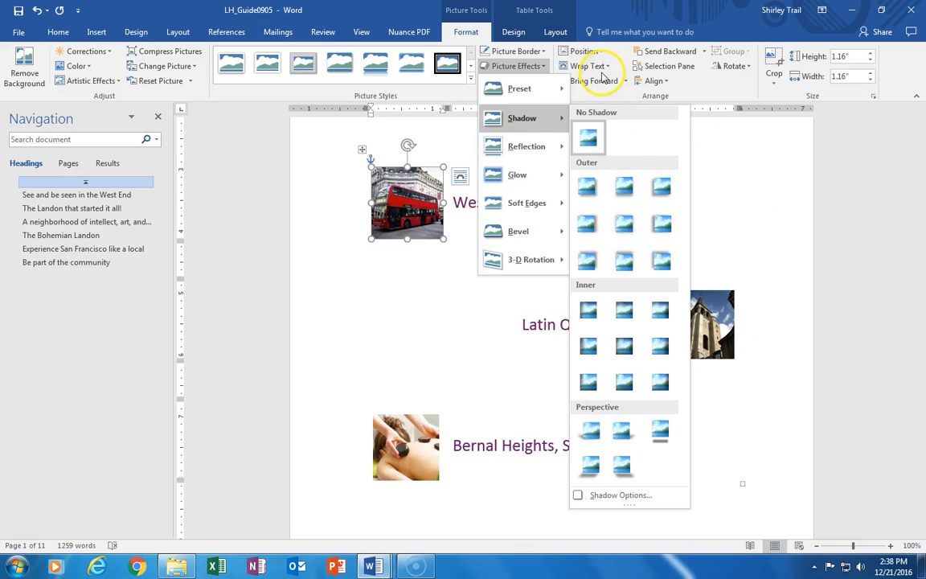
pyautogui.click(533, 67)
pyautogui.click(547, 82)
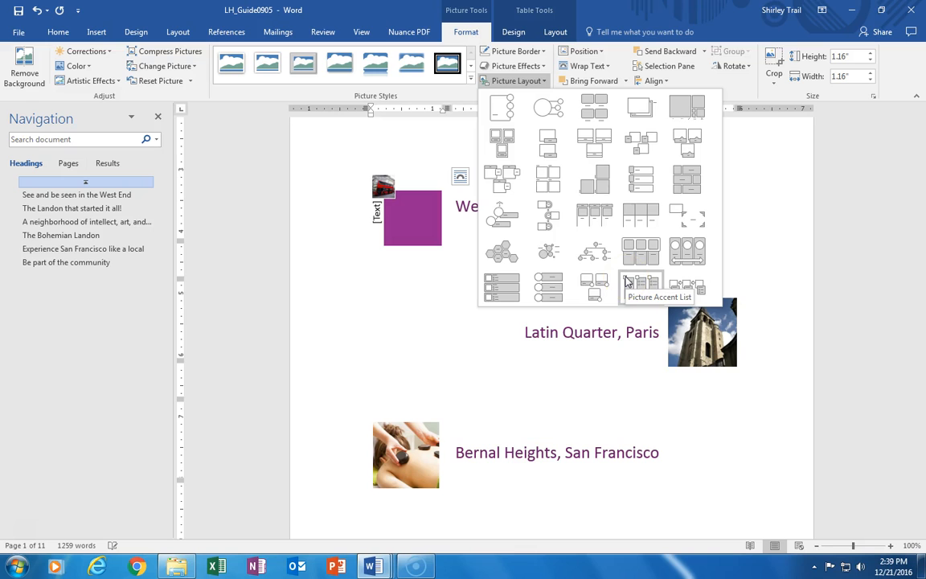
pyautogui.click(462, 32)
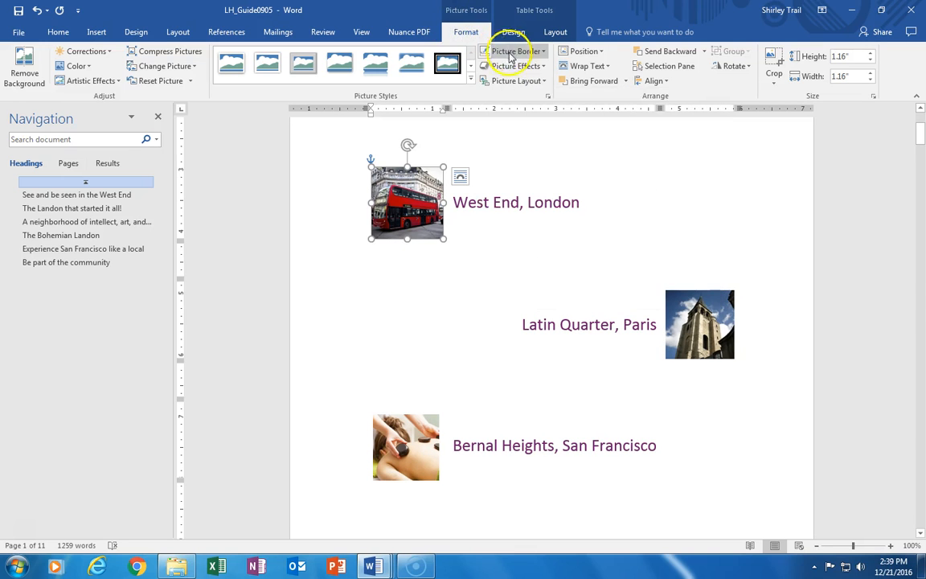
# Add a custom reflection to the bus picture through Reflection Options, with transparency set to 4%
pyautogui.click(543, 69)
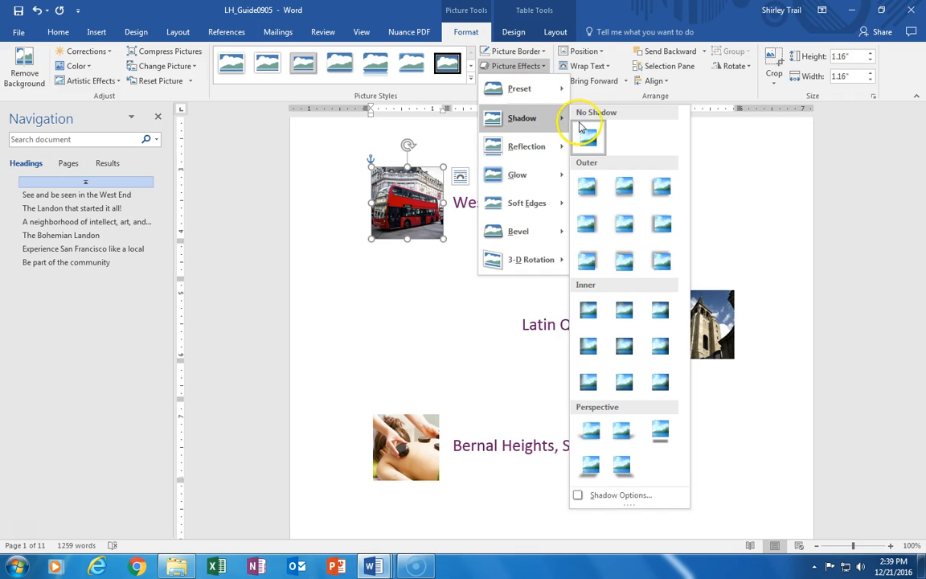
pyautogui.moveTo(551, 147)
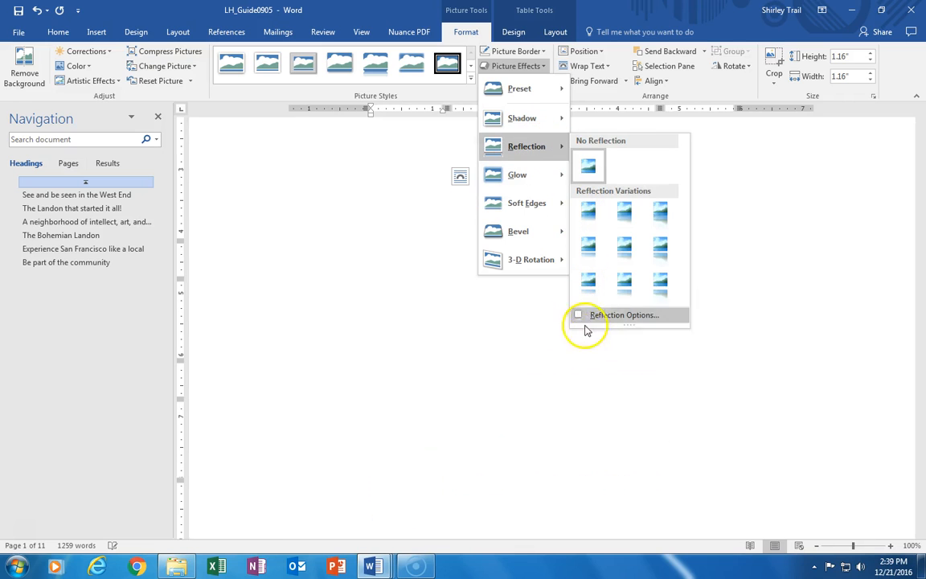
pyautogui.click(607, 315)
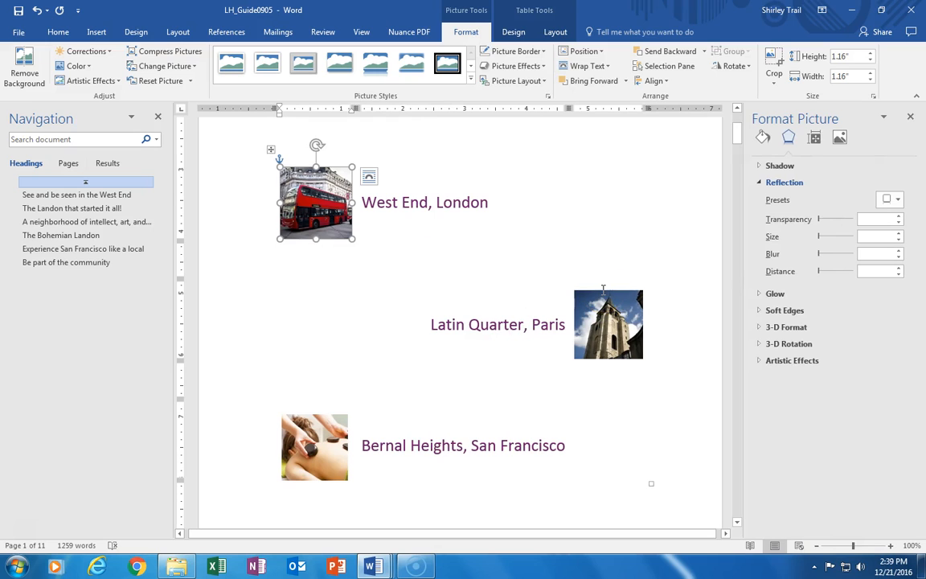
pyautogui.click(899, 218)
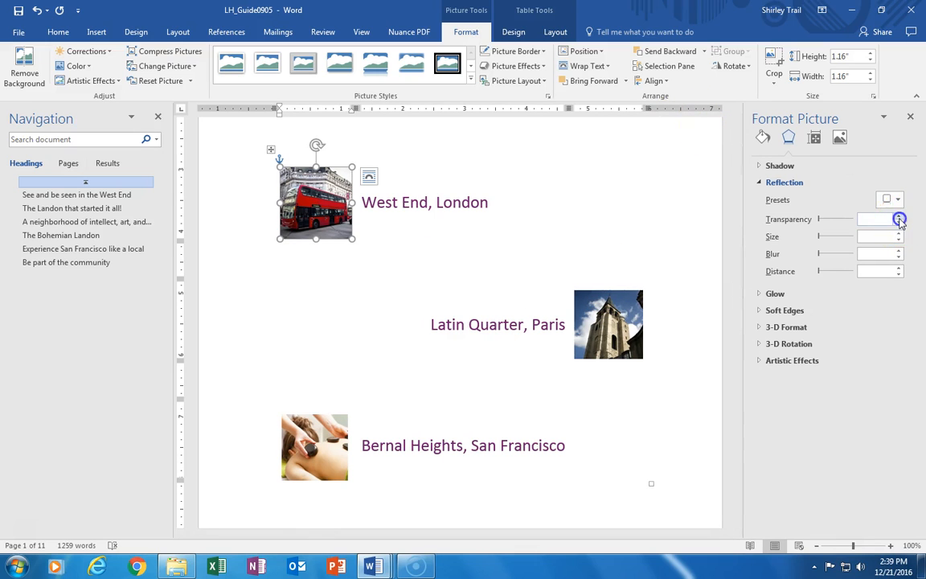
pyautogui.click(899, 217)
pyautogui.click(900, 217)
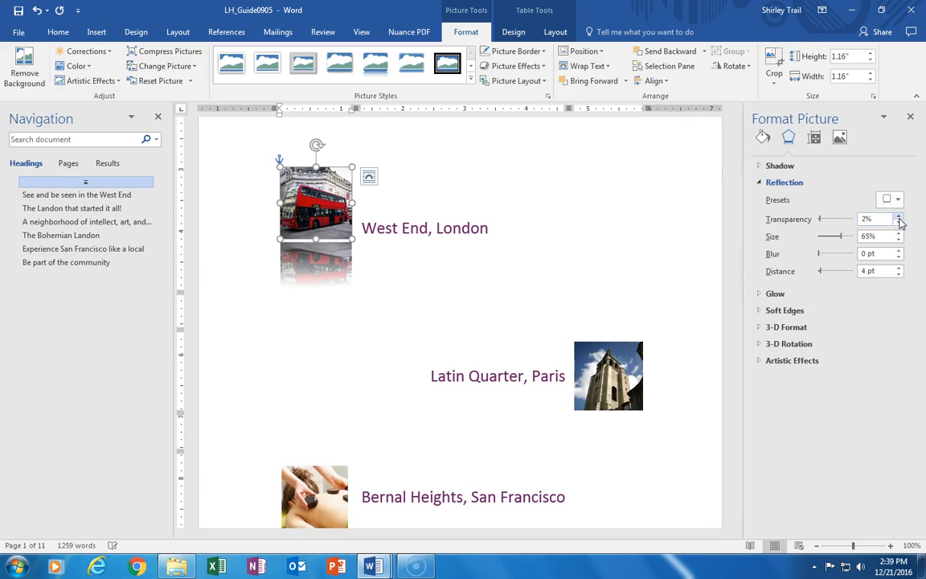
pyautogui.click(900, 217)
pyautogui.click(900, 217)
# Set the bus picture's reflection size to 51%, close the Format Picture settings and deselect the picture
pyautogui.click(842, 236)
pyautogui.moveTo(842, 236); pyautogui.dragTo(820, 266)
pyautogui.click(821, 254)
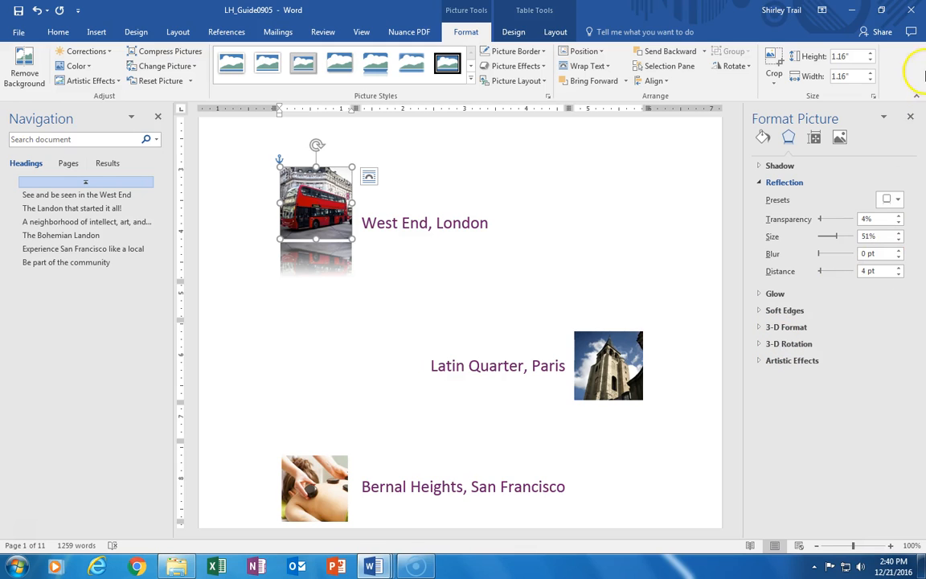
pyautogui.click(911, 119)
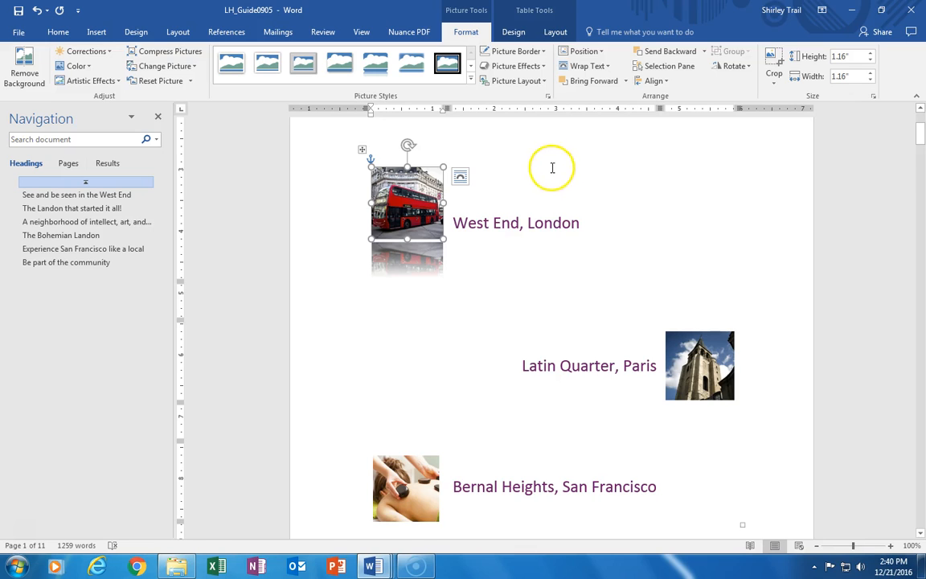
pyautogui.click(622, 188)
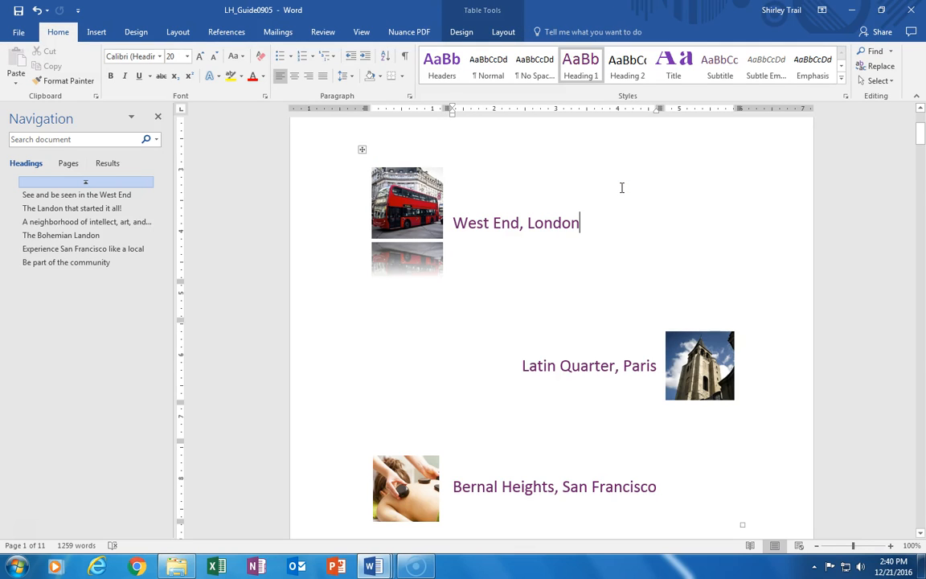